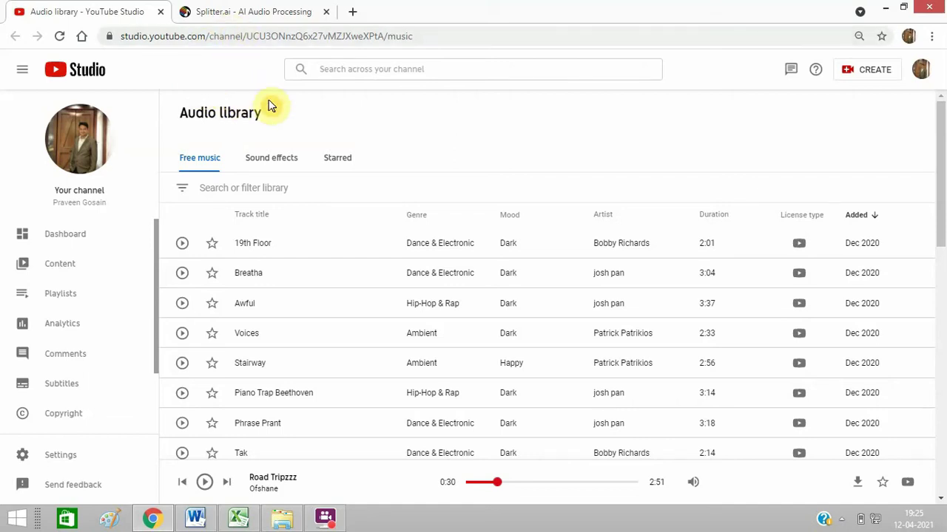
Open the local folder holding the downloaded Road Tripzzz track.
{"action": "left_click", "coordinate": [287, 523]}
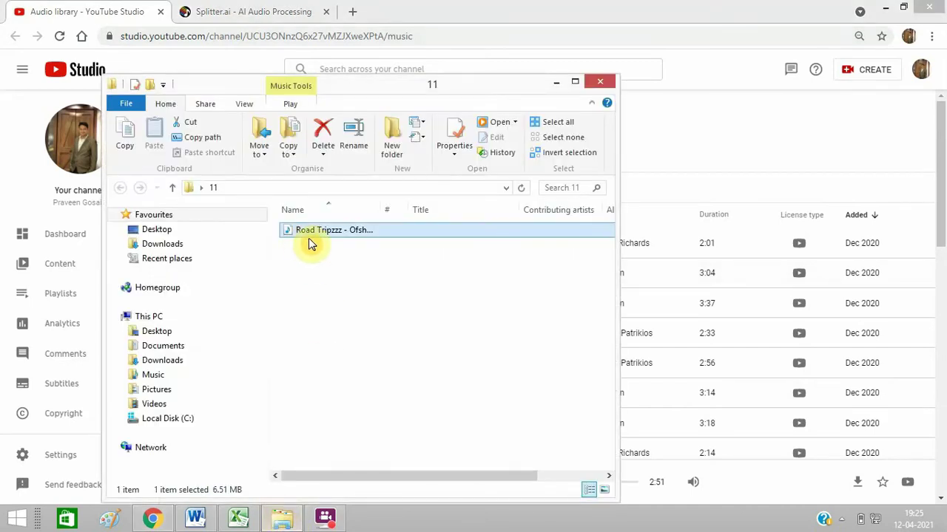
Minimize and restore folder 11 so Road Tripzzz - Ofshane.mp3 is shown.
{"action": "left_click", "coordinate": [566, 6]}
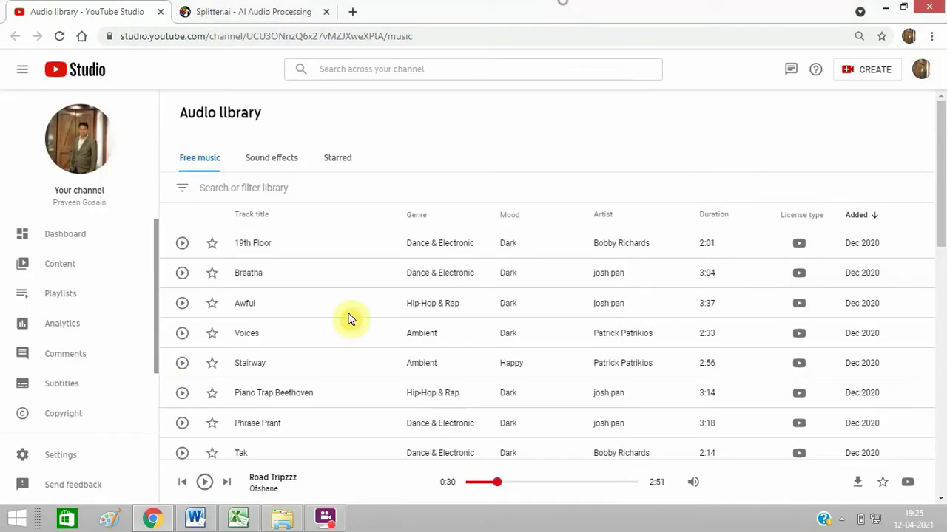
{"action": "left_click", "coordinate": [276, 516]}
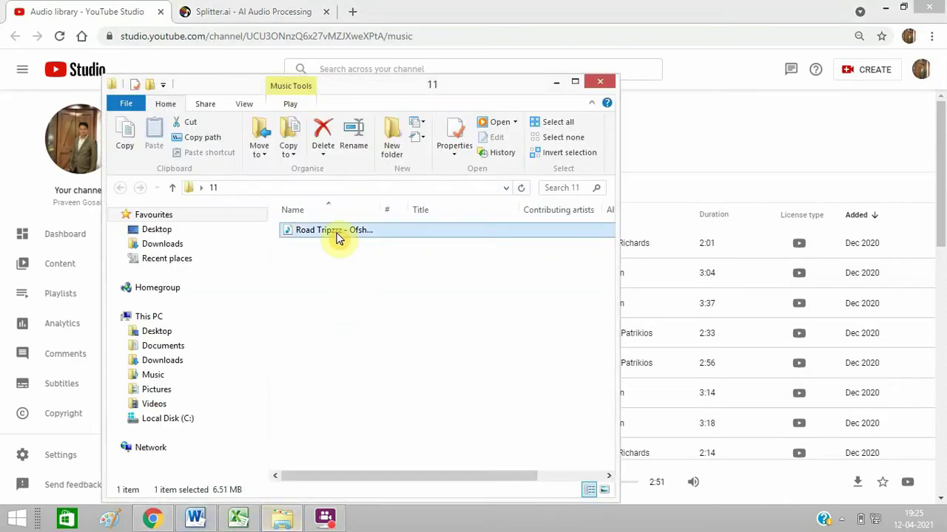
{"action": "mouse_move", "coordinate": [334, 233]}
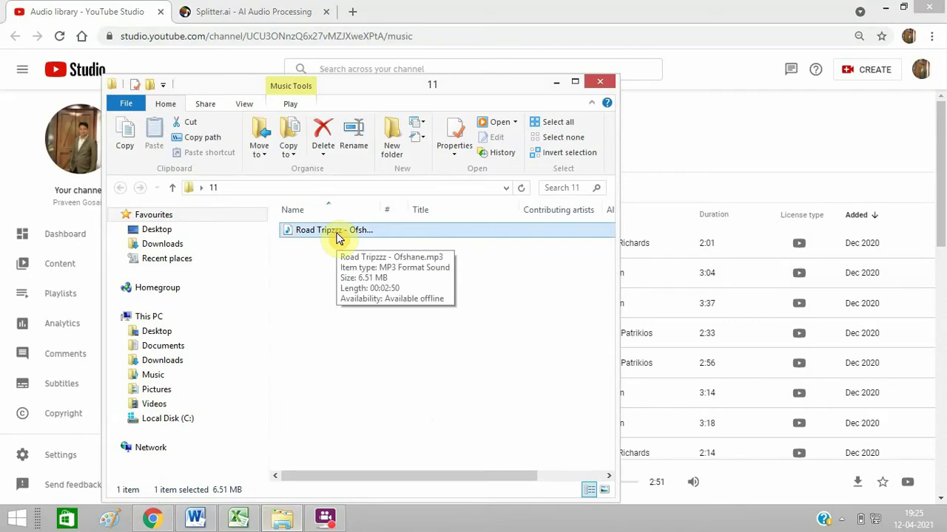
Play Road Tripzzz - Ofshane.mp3 in Windows Media Player, skip ahead, pause, then close it.
{"action": "double_click", "coordinate": [336, 235]}
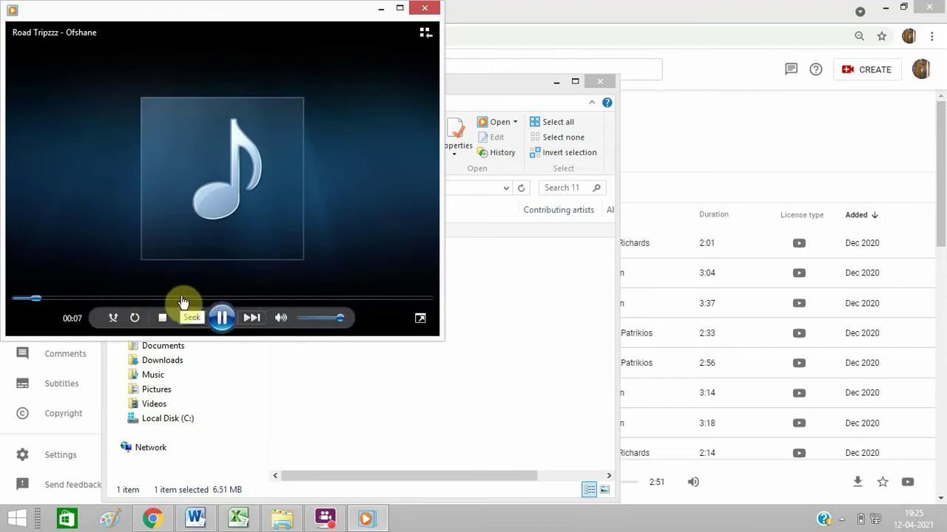
{"action": "left_click_drag", "start_coordinate": [183, 302], "coordinate": [237, 301]}
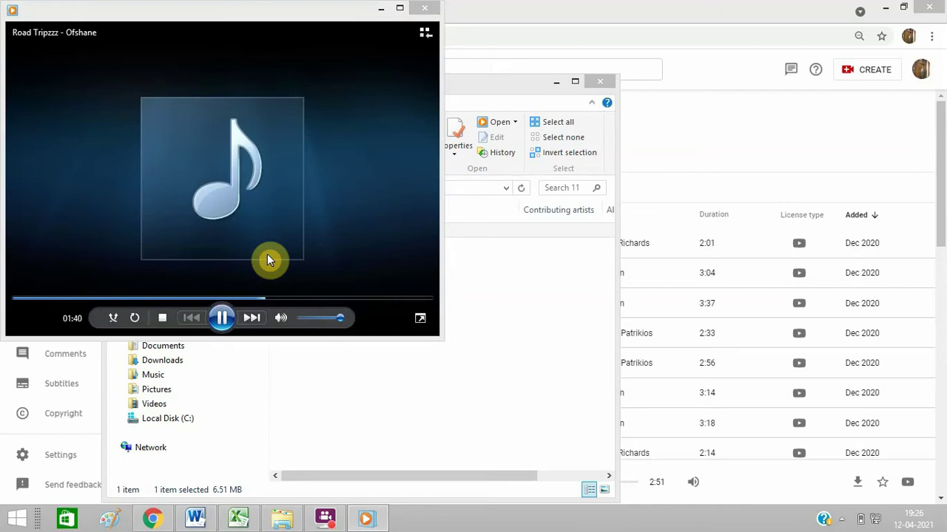
{"action": "left_click", "coordinate": [225, 318]}
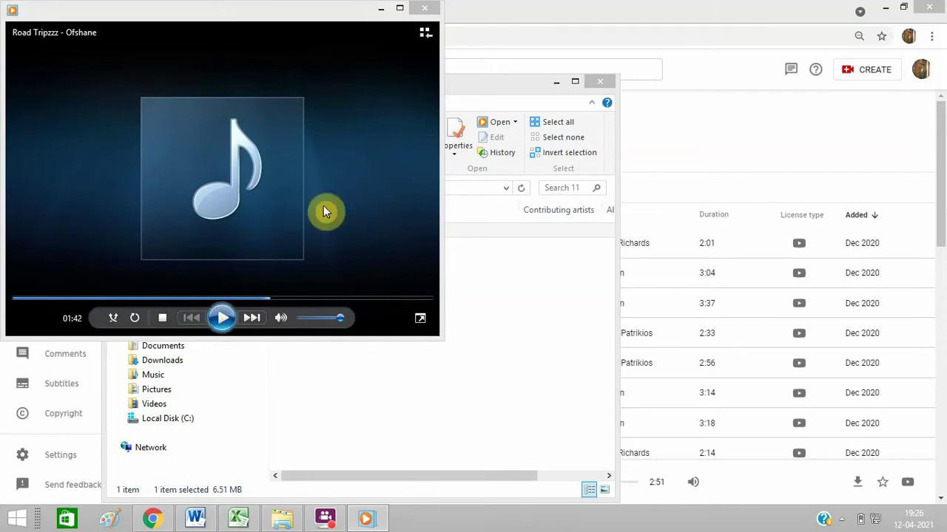
{"action": "left_click", "coordinate": [430, 10]}
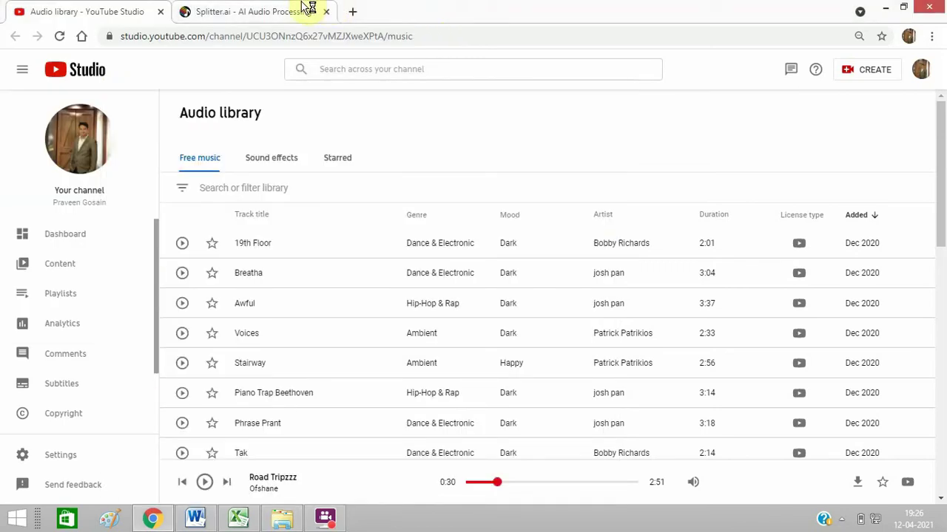
Switch to the Splitter.ai upload page with the 2 Stem Model.
{"action": "left_click", "coordinate": [306, 9]}
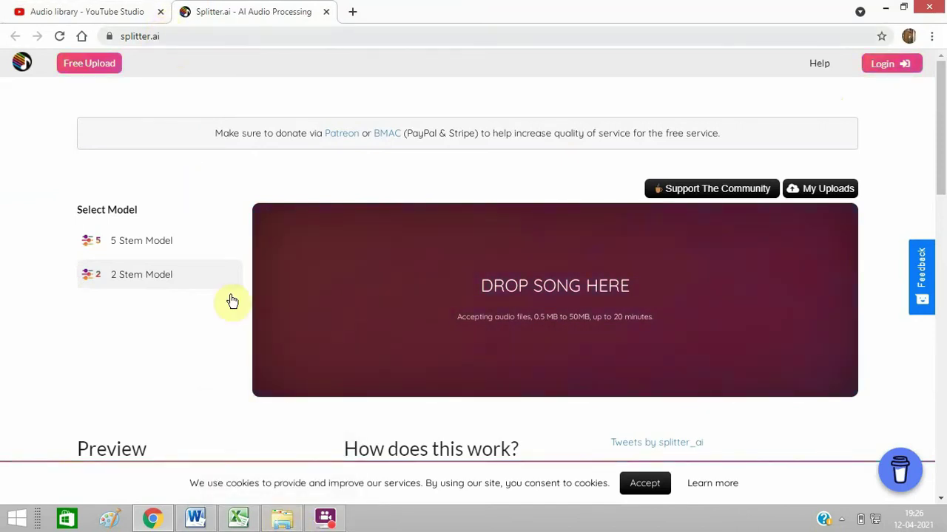
Drag Road Tripzzz - Ofshane.mp3 from folder 11 onto Splitter.ai's DROP SONG HERE zone.
{"action": "left_click", "coordinate": [281, 517]}
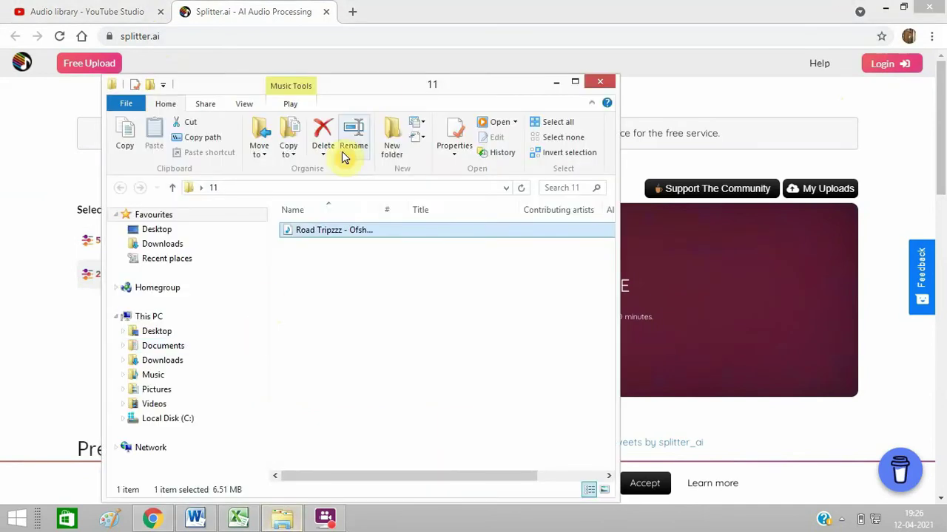
{"action": "left_click_drag", "start_coordinate": [380, 91], "coordinate": [242, 110]}
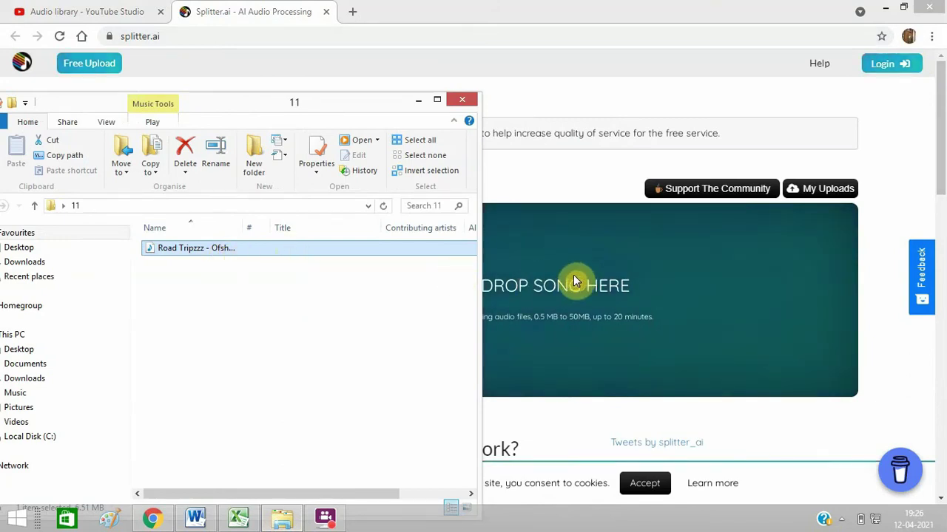
{"action": "left_click", "coordinate": [418, 100]}
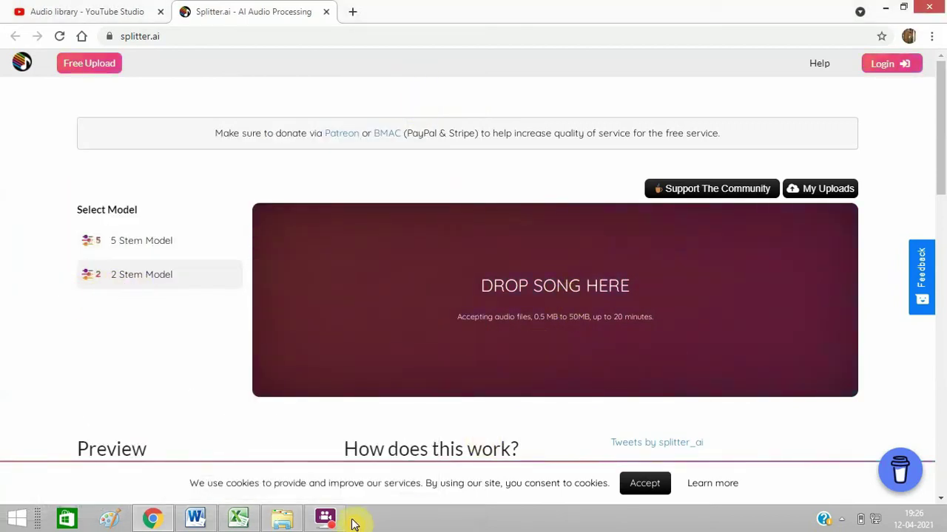
{"action": "left_click", "coordinate": [281, 522]}
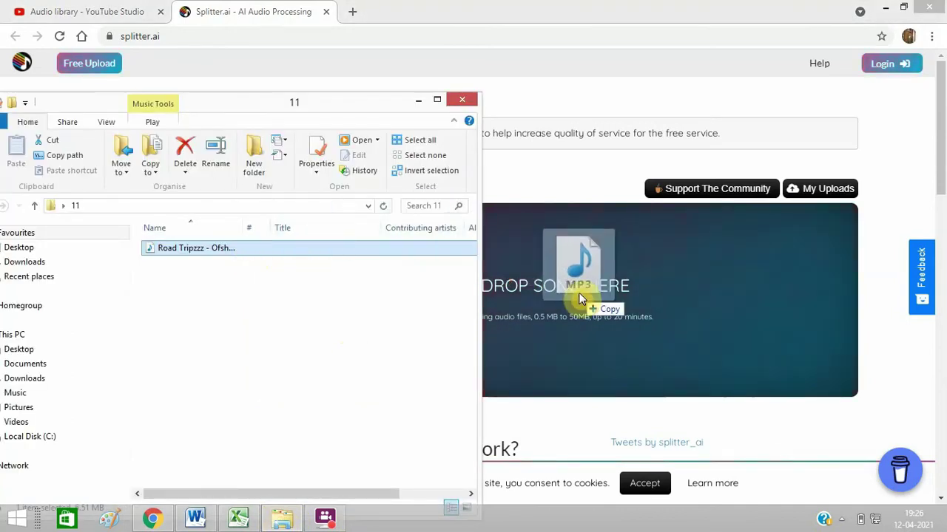
{"action": "left_click_drag", "start_coordinate": [248, 257], "coordinate": [581, 297]}
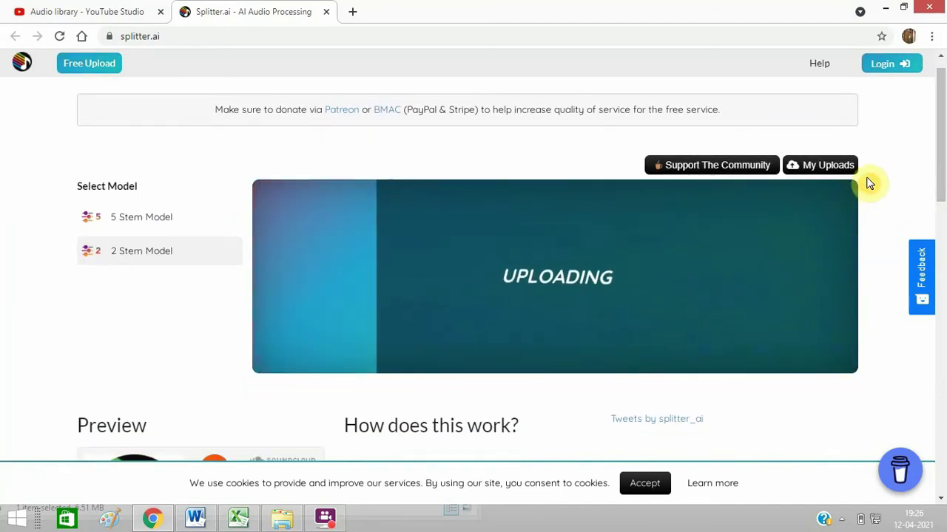
Dismiss the donation prompt and open the upload history listing Road Tripzzz.
{"action": "left_click_drag", "start_coordinate": [940, 156], "coordinate": [943, 172]}
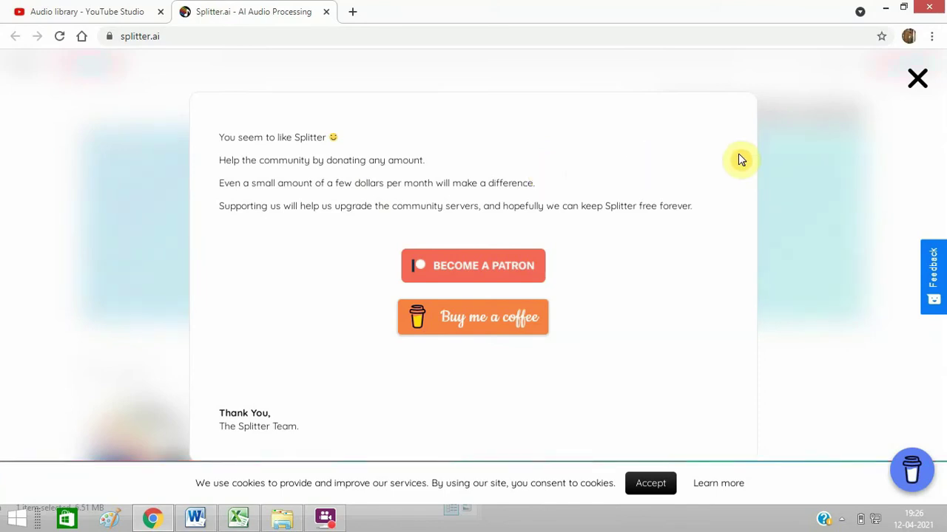
{"action": "left_click", "coordinate": [917, 81]}
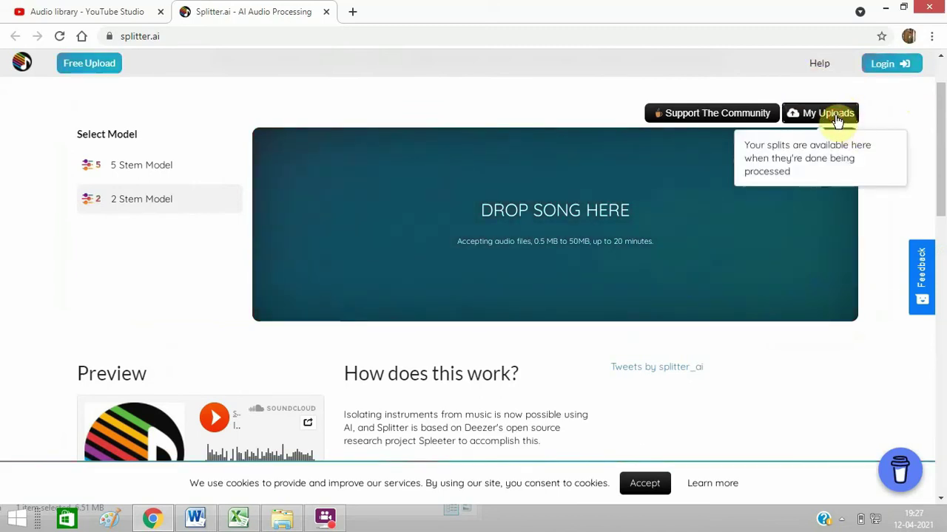
{"action": "left_click", "coordinate": [837, 120]}
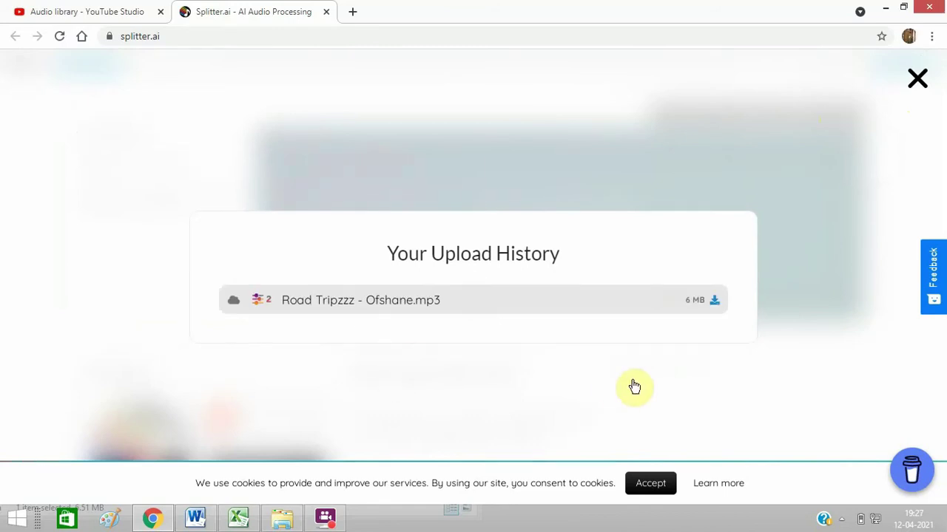
Expand Road Tripzzz's stems and open the downloaded Instrumental file in Windows Media Player.
{"action": "left_click", "coordinate": [717, 303]}
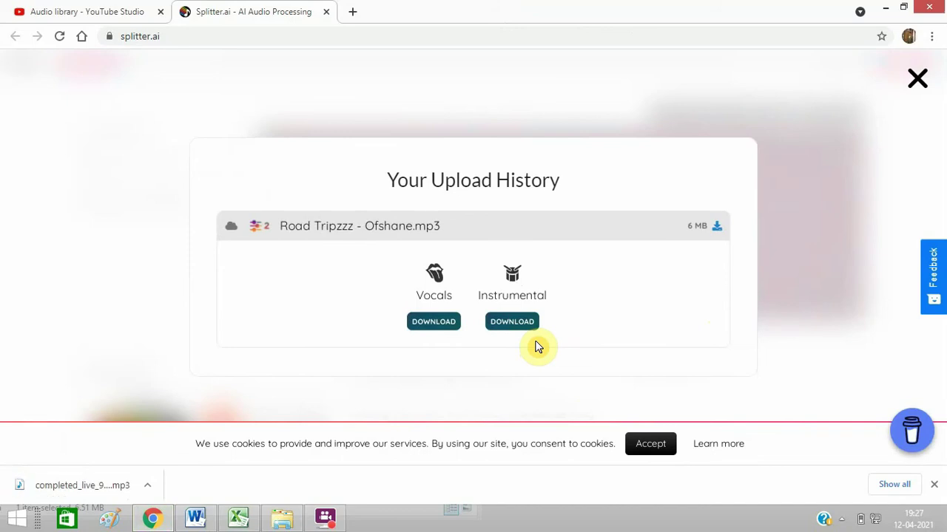
{"action": "left_click", "coordinate": [87, 487]}
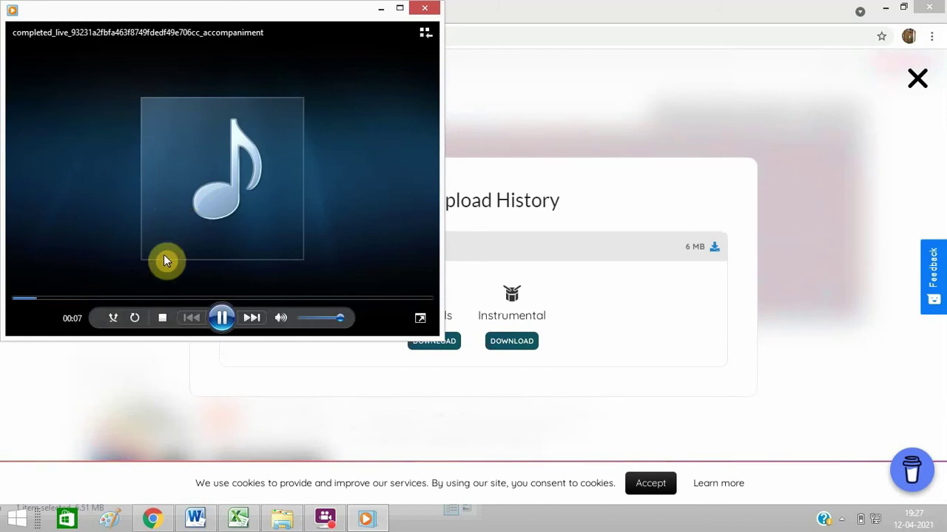
Skip ahead in the instrumental track, pause at 01:39, and minimize the player.
{"action": "left_click_drag", "start_coordinate": [190, 299], "coordinate": [213, 299]}
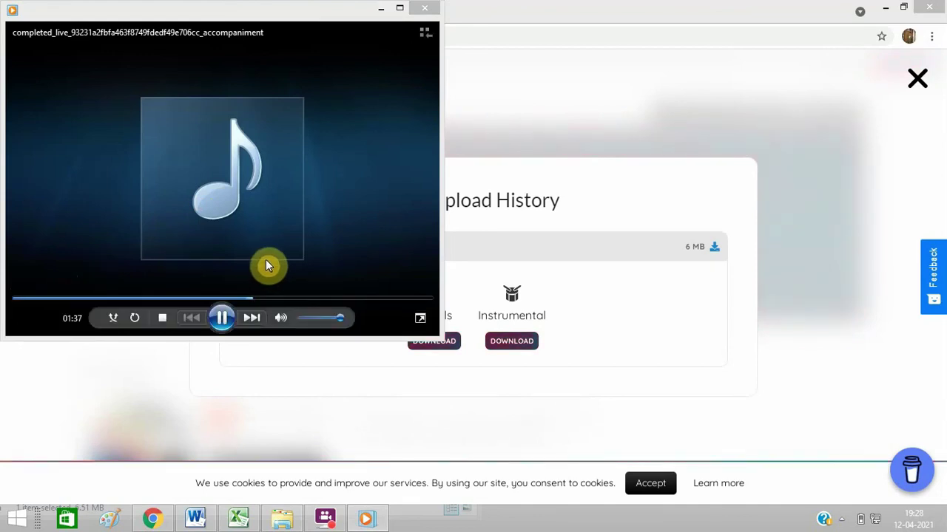
{"action": "left_click", "coordinate": [220, 319]}
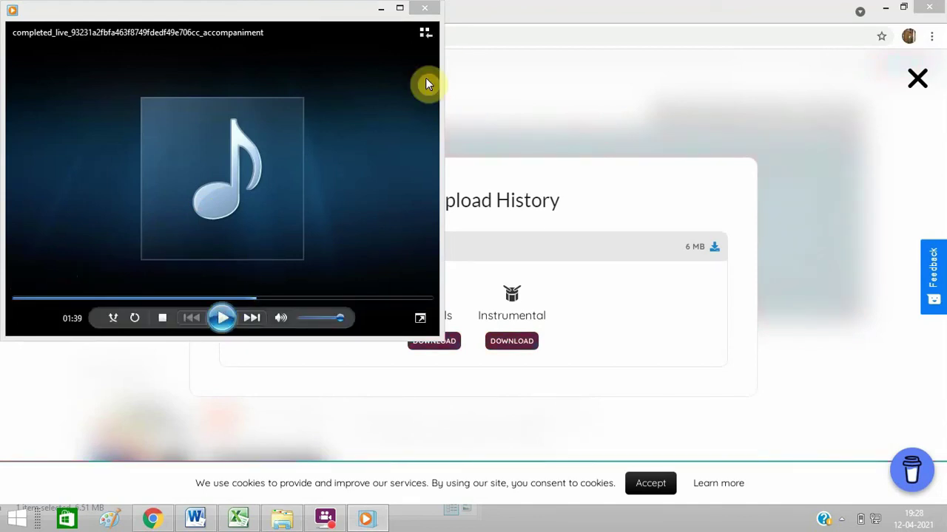
{"action": "left_click", "coordinate": [380, 9]}
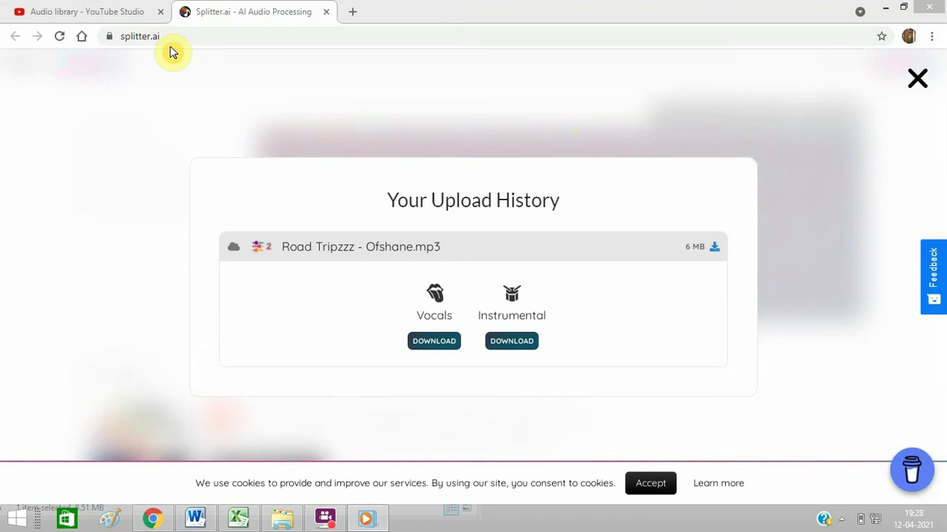
Close Splitter.ai's Your Upload History dialog.
{"action": "left_click", "coordinate": [910, 88]}
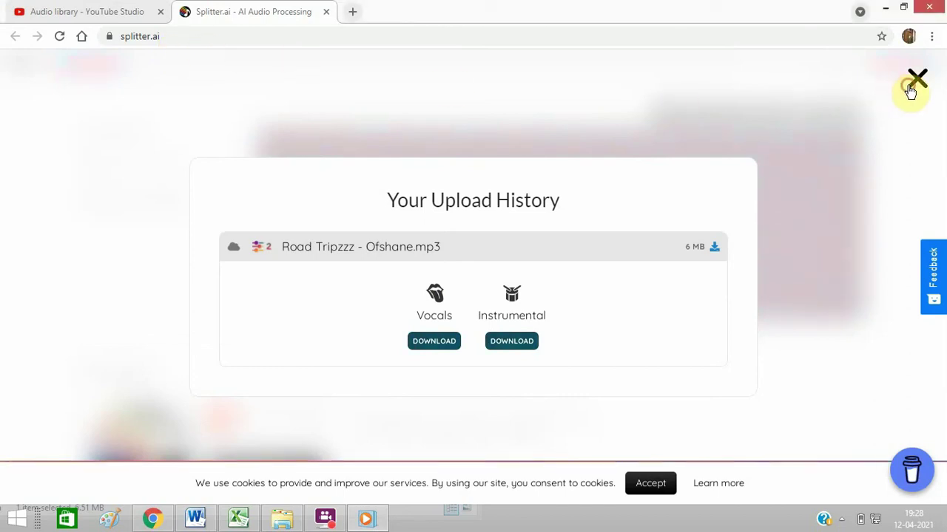